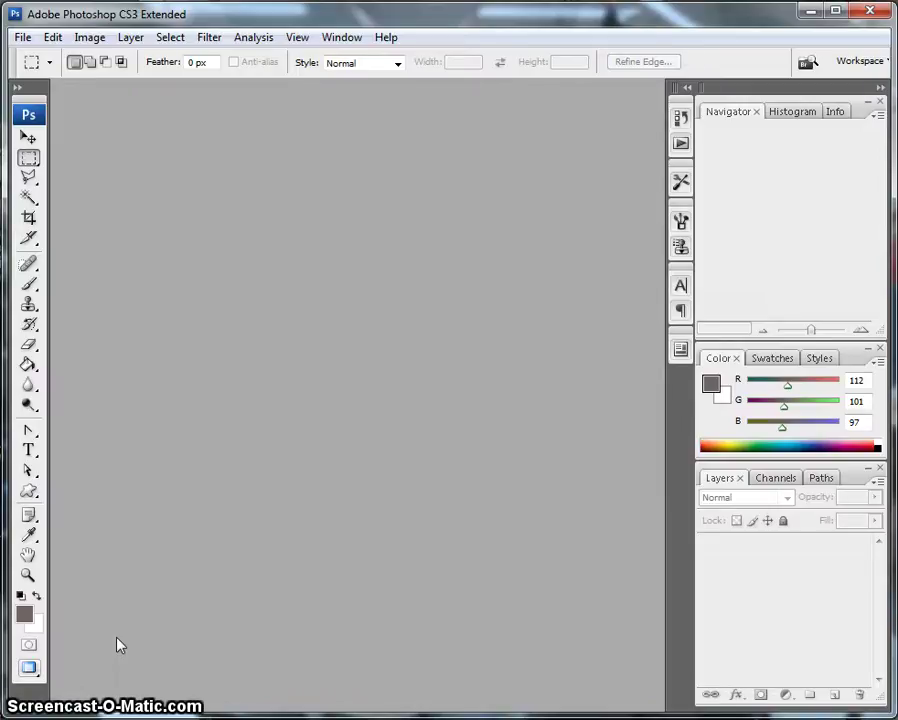
# With no document loaded, open the File menu to start opening an image.
pyautogui.click(136, 637)
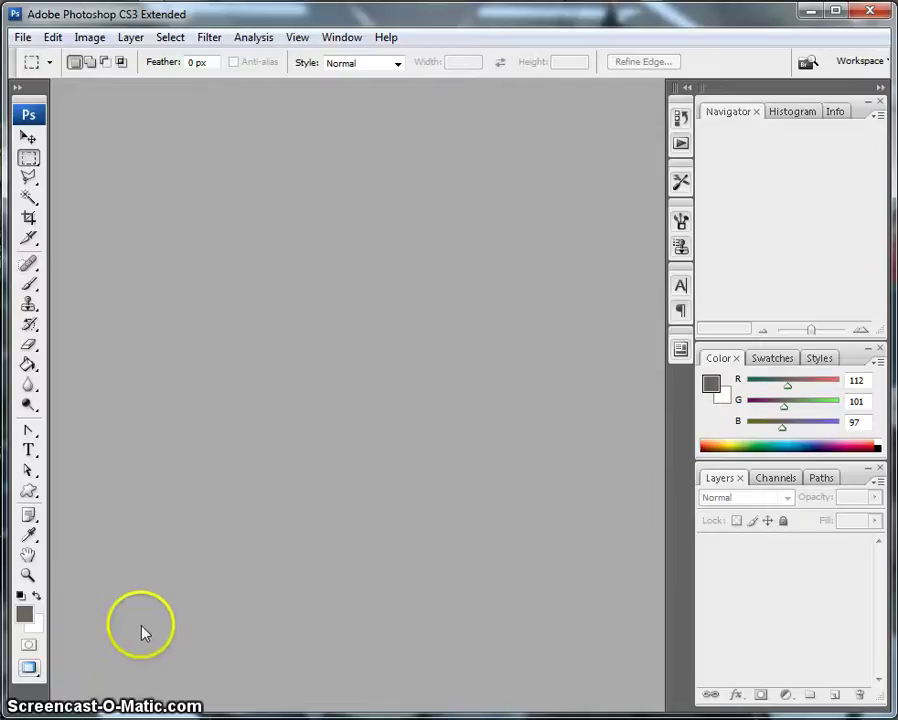
# Bring up File > Open and go to the West Storage (I:) network drive.
pyautogui.click(21, 39)
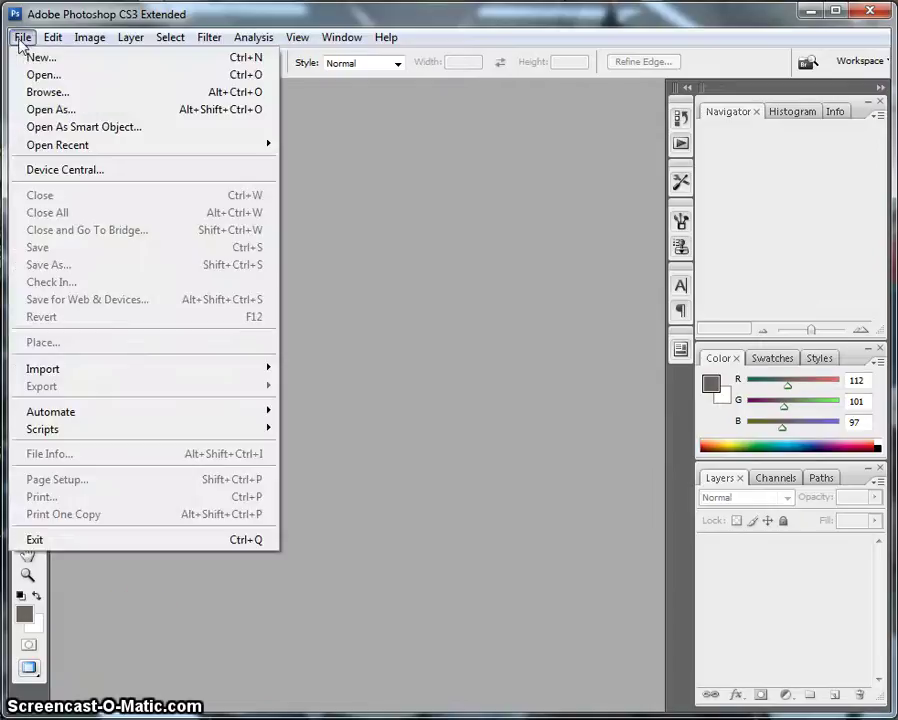
pyautogui.click(27, 77)
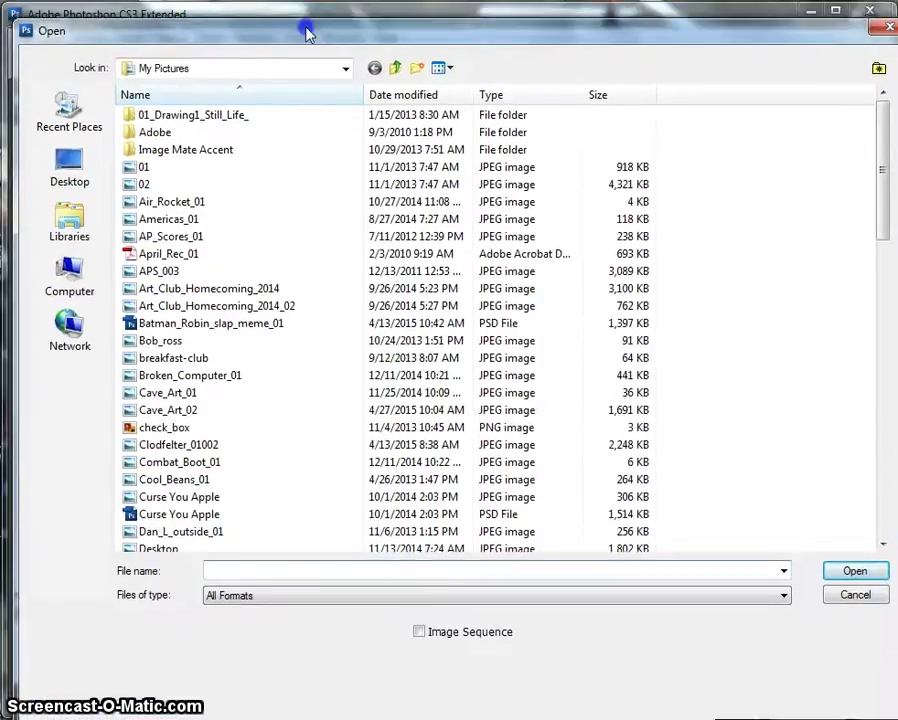
pyautogui.moveTo(307, 34)
pyautogui.mouseDown()
pyautogui.moveTo(306, 26)
pyautogui.moveTo(309, 33)
pyautogui.mouseUp()
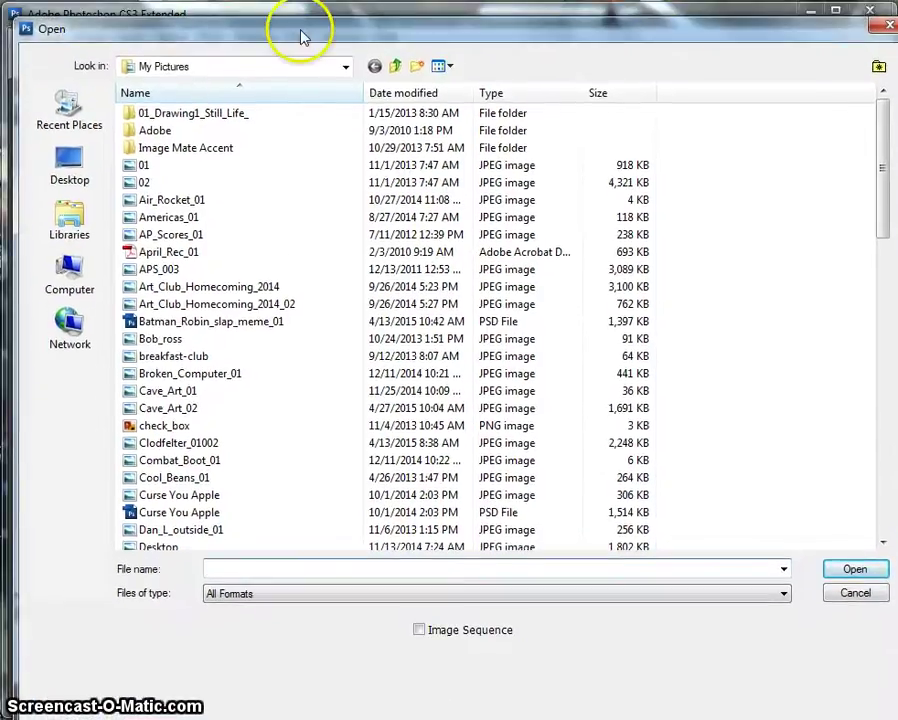
pyautogui.click(70, 280)
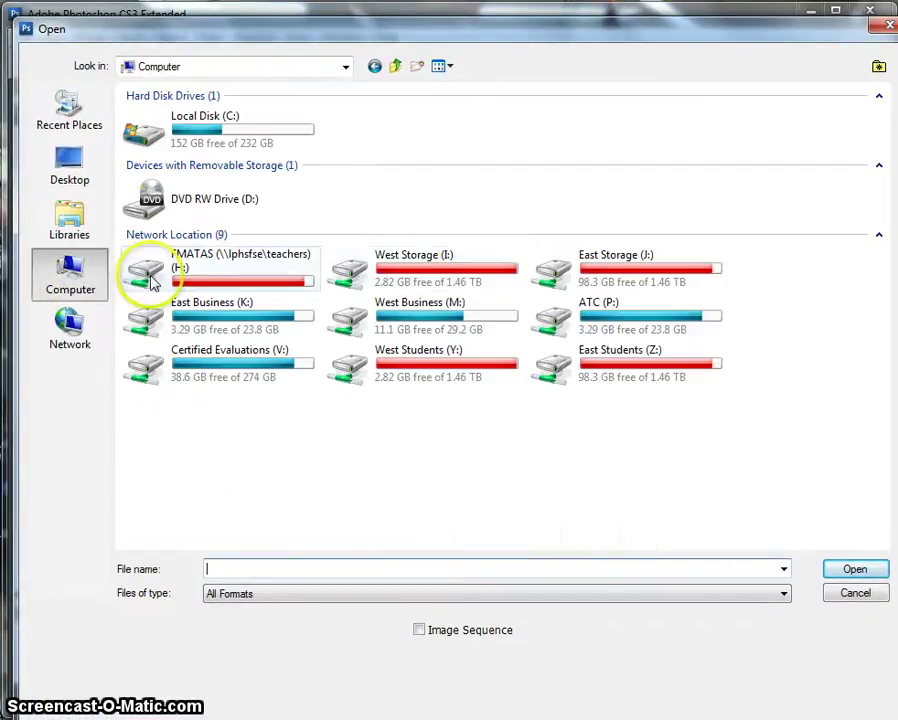
pyautogui.doubleClick(447, 272)
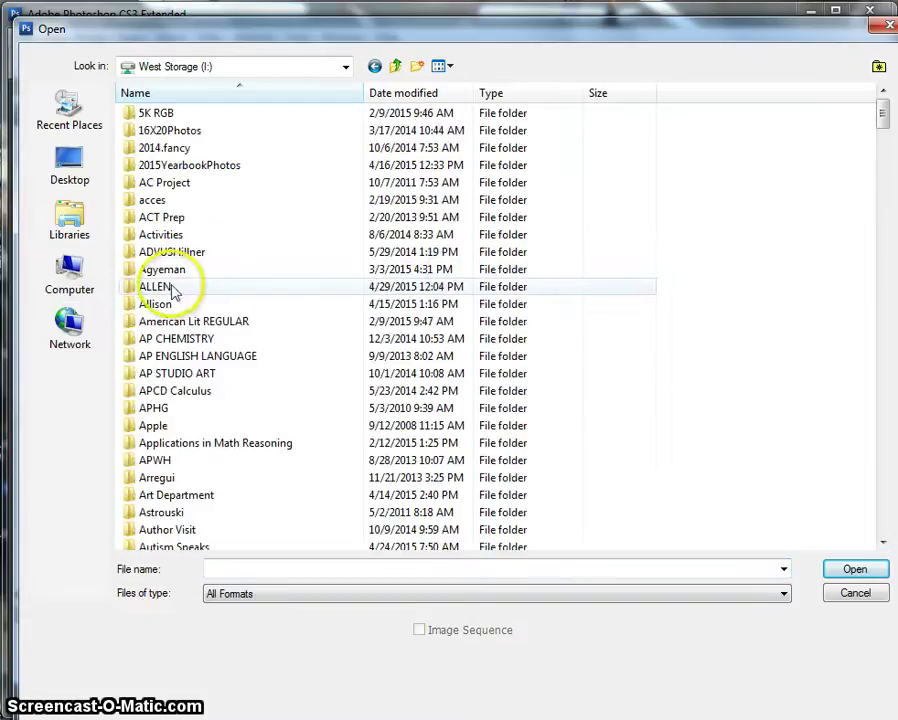
# Navigate through Students, Sample Files, ART and Painting 1 into the Favorite Things folder.
pyautogui.click(167, 288)
pyautogui.write('stu')
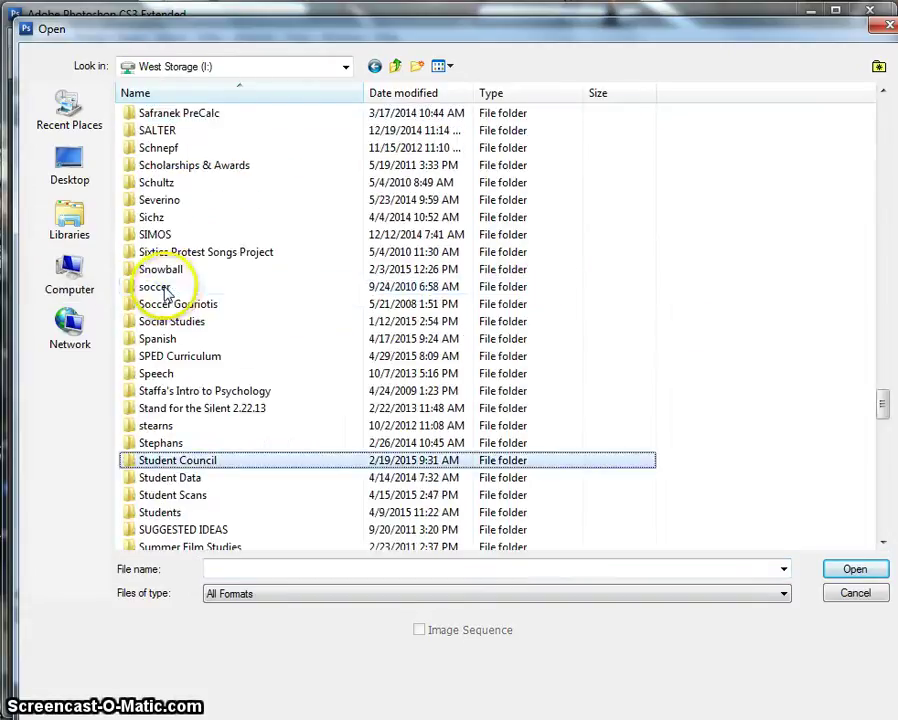
pyautogui.doubleClick(160, 512)
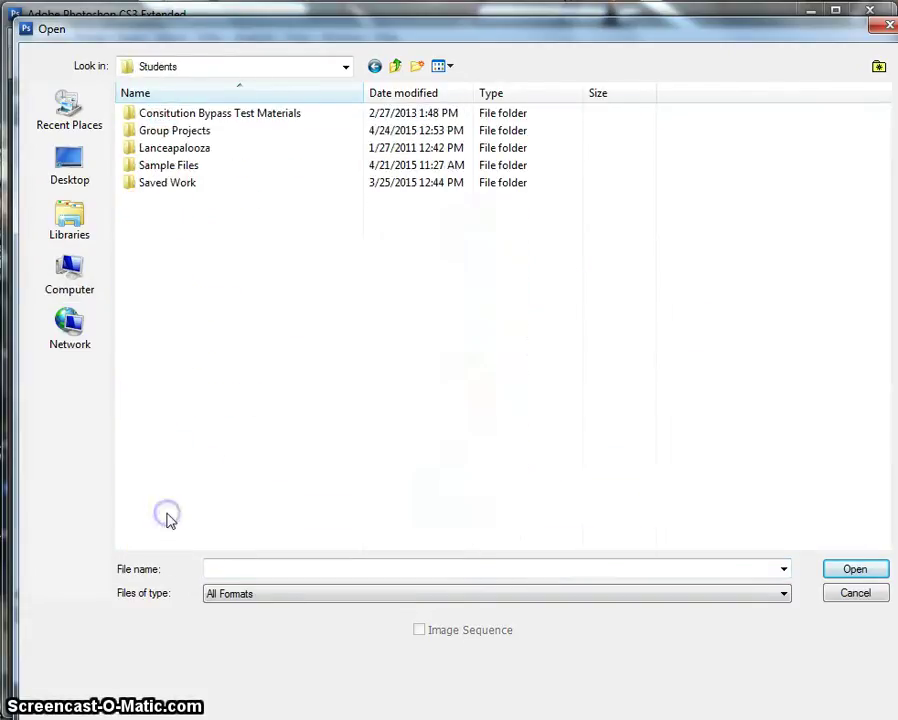
pyautogui.click(184, 168)
pyautogui.doubleClick(184, 170)
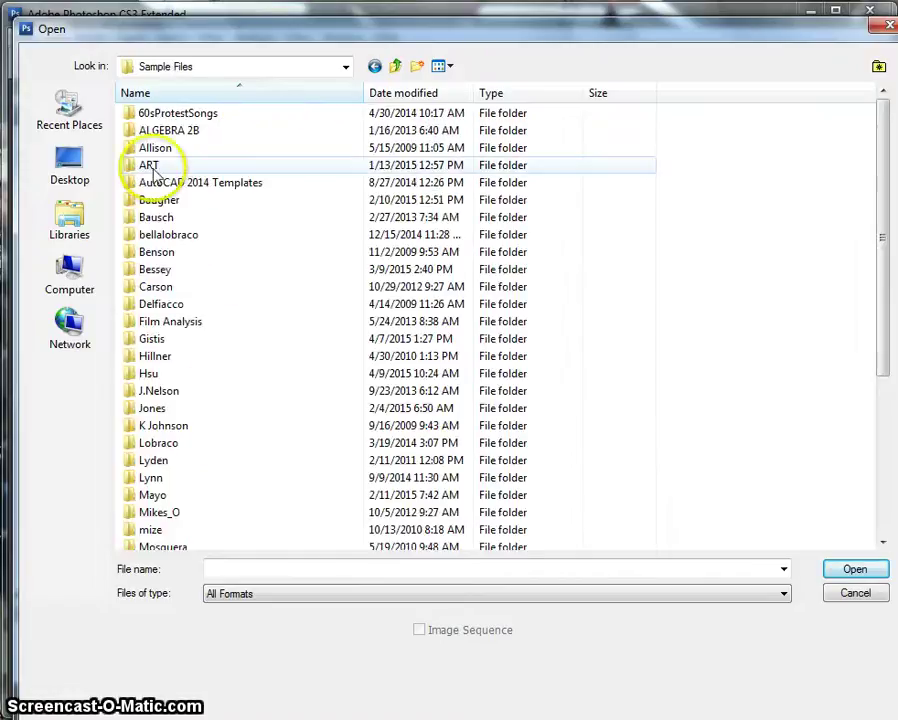
pyautogui.doubleClick(152, 164)
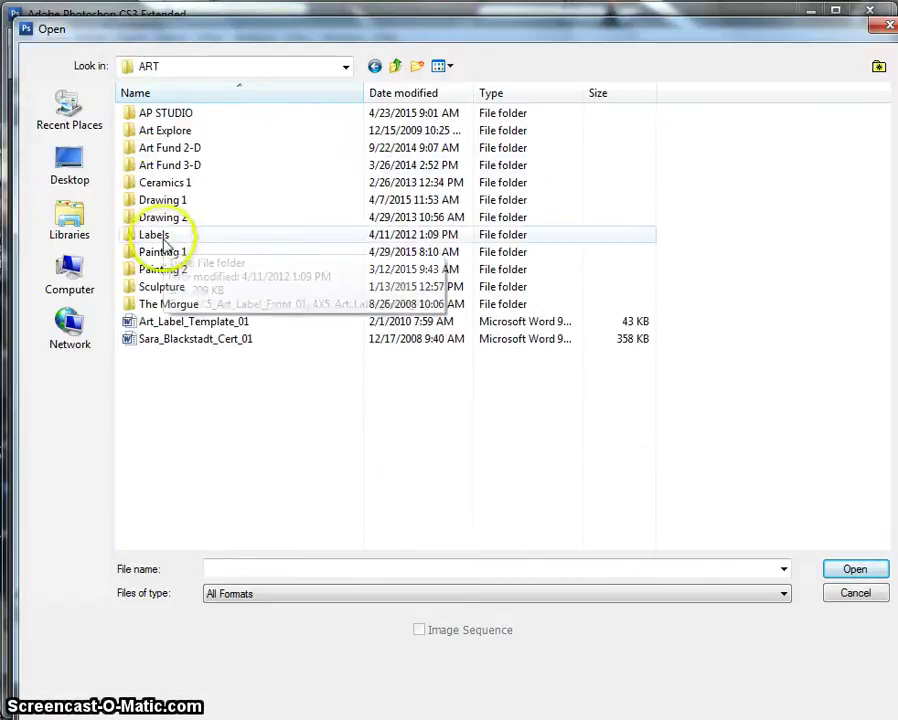
pyautogui.doubleClick(168, 252)
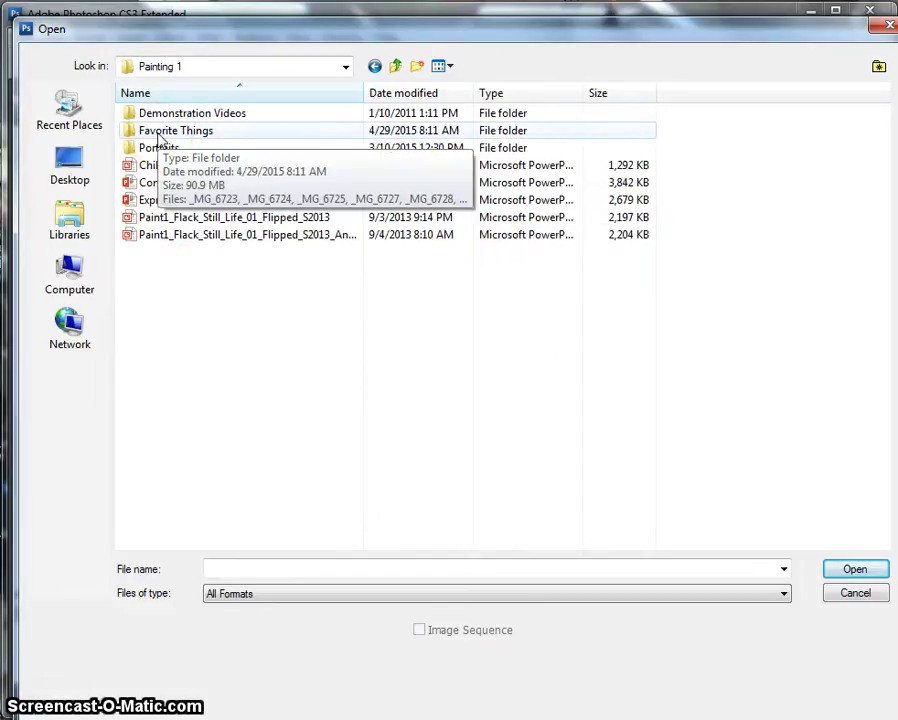
pyautogui.doubleClick(160, 131)
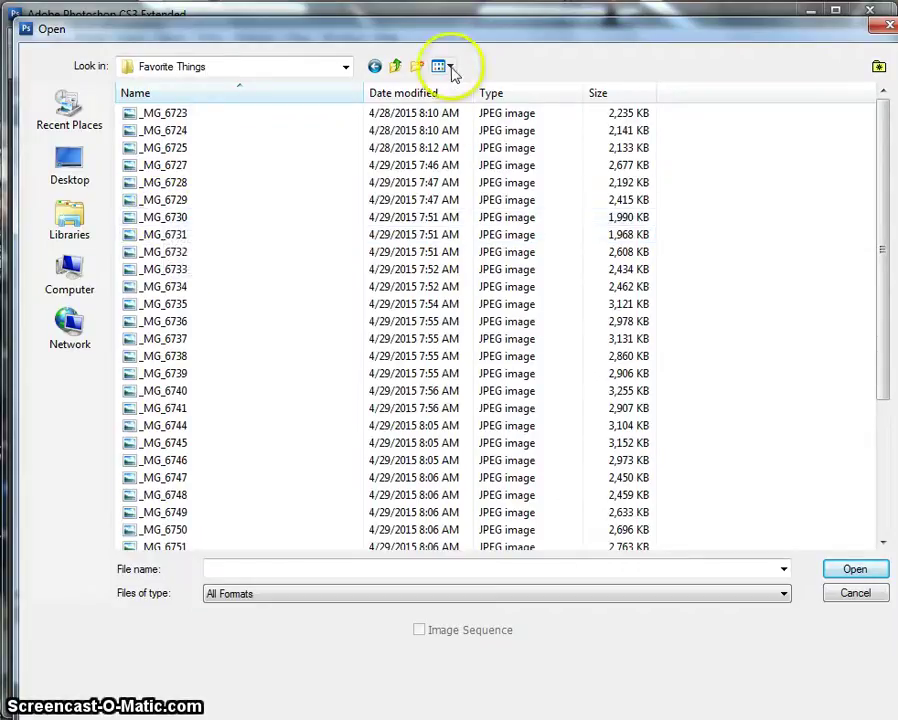
# Show the Favorite Things images as Large Icons and open _MG_6723.JPG.
pyautogui.click(450, 67)
pyautogui.click(446, 108)
pyautogui.click(533, 207)
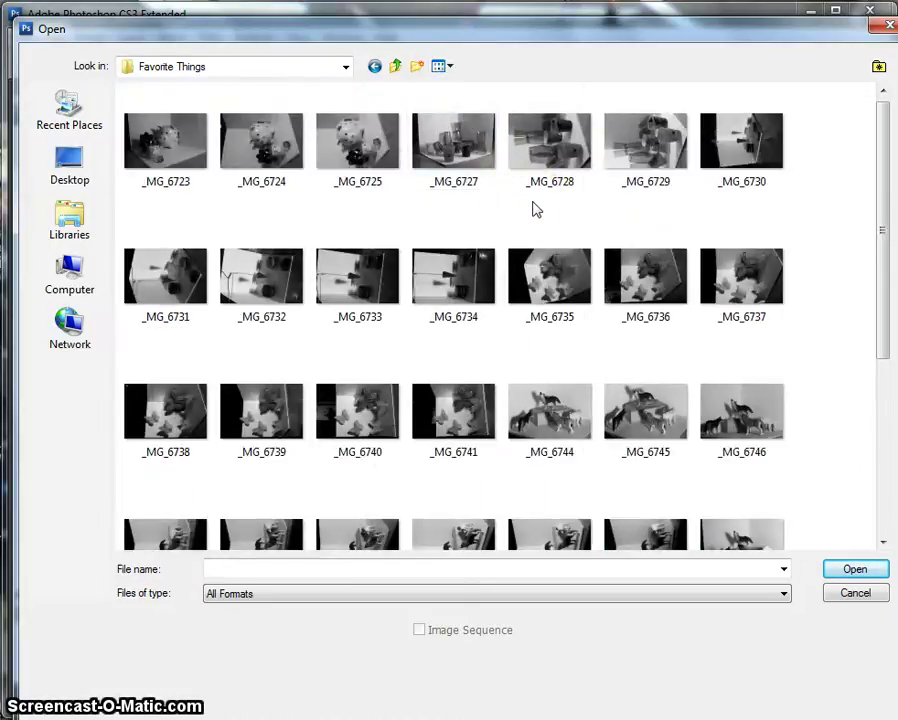
pyautogui.click(514, 208)
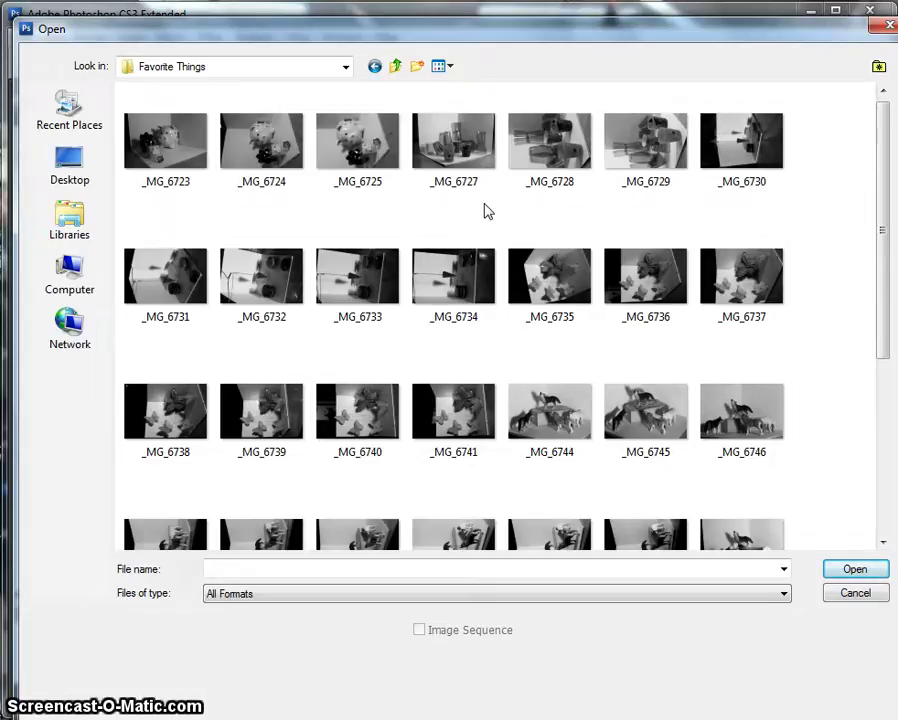
pyautogui.click(496, 211)
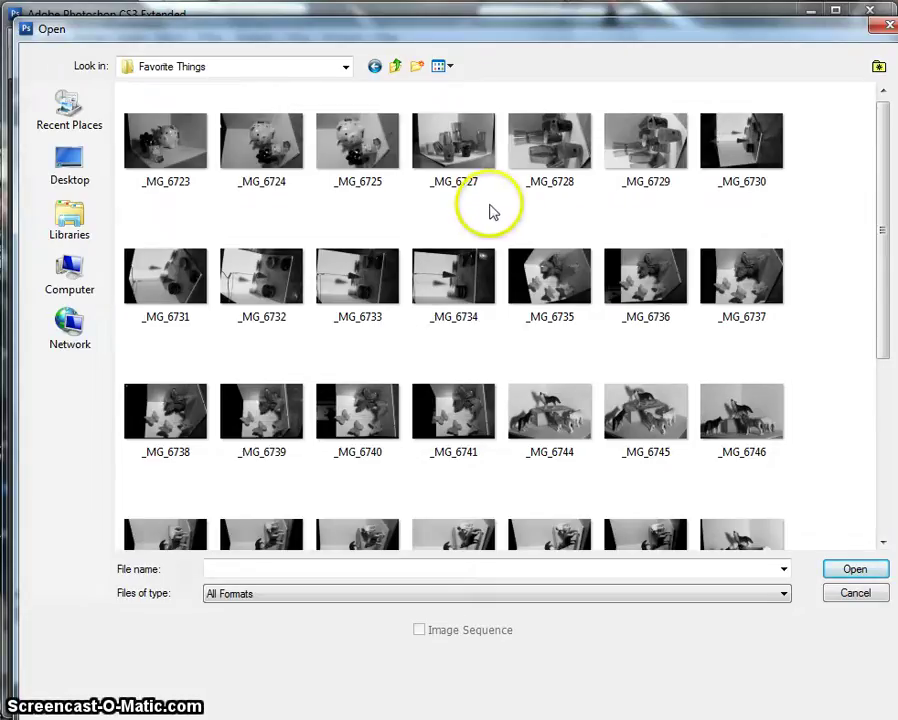
pyautogui.click(172, 158)
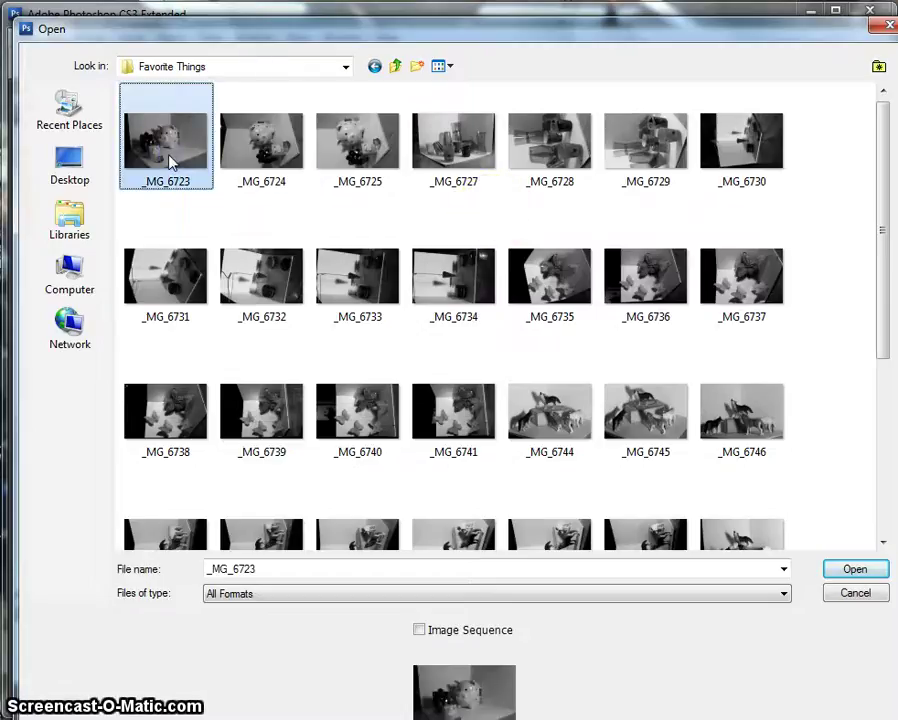
pyautogui.doubleClick(170, 158)
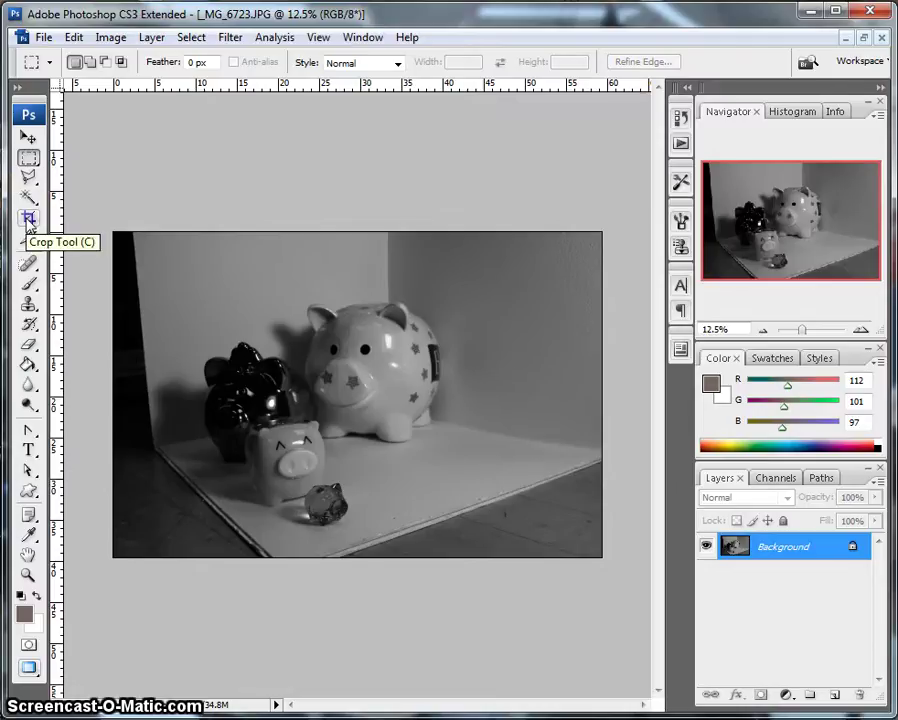
# Crop tightly around the three piggy banks with 88% shield opacity, trimming top and bottom edges.
pyautogui.click(29, 219)
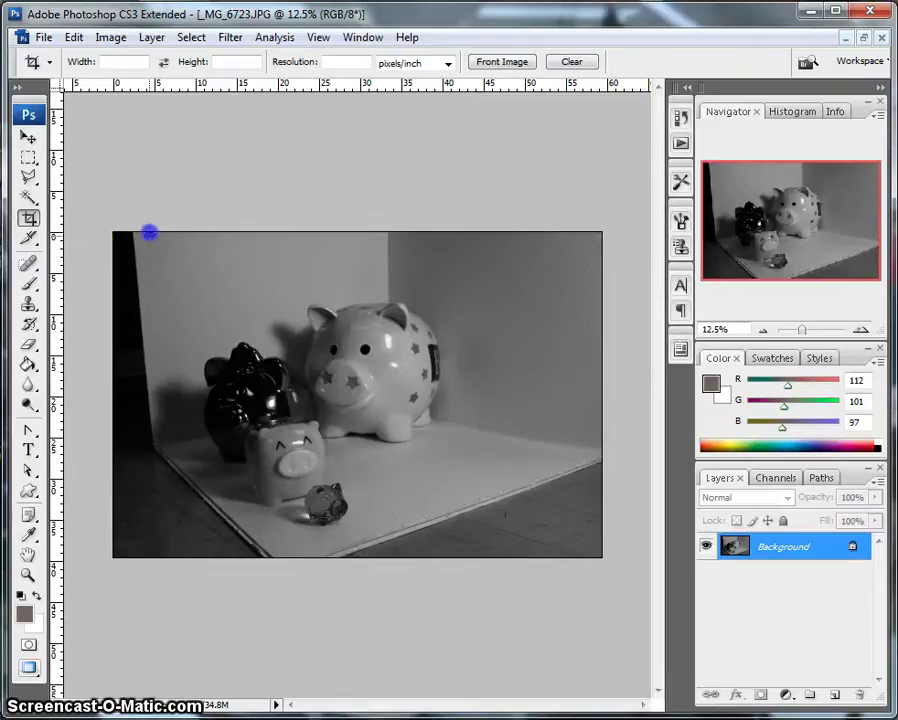
pyautogui.moveTo(148, 231)
pyautogui.mouseDown()
pyautogui.moveTo(398, 540)
pyautogui.moveTo(494, 540)
pyautogui.moveTo(474, 557)
pyautogui.mouseUp()
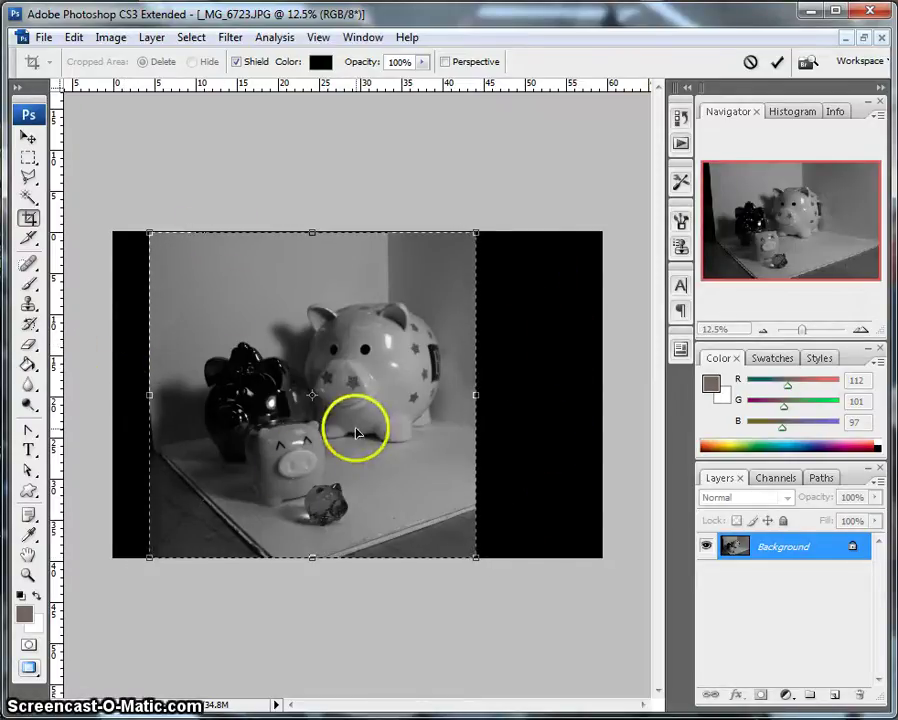
pyautogui.click(422, 62)
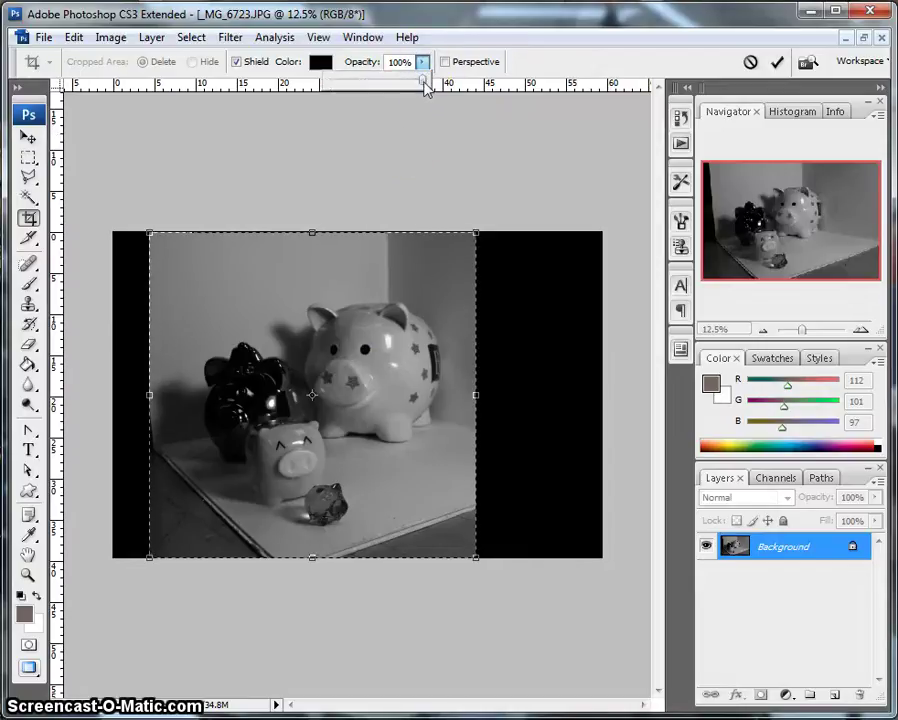
pyautogui.moveTo(422, 80)
pyautogui.mouseDown()
pyautogui.moveTo(387, 80)
pyautogui.moveTo(413, 87)
pyautogui.mouseUp()
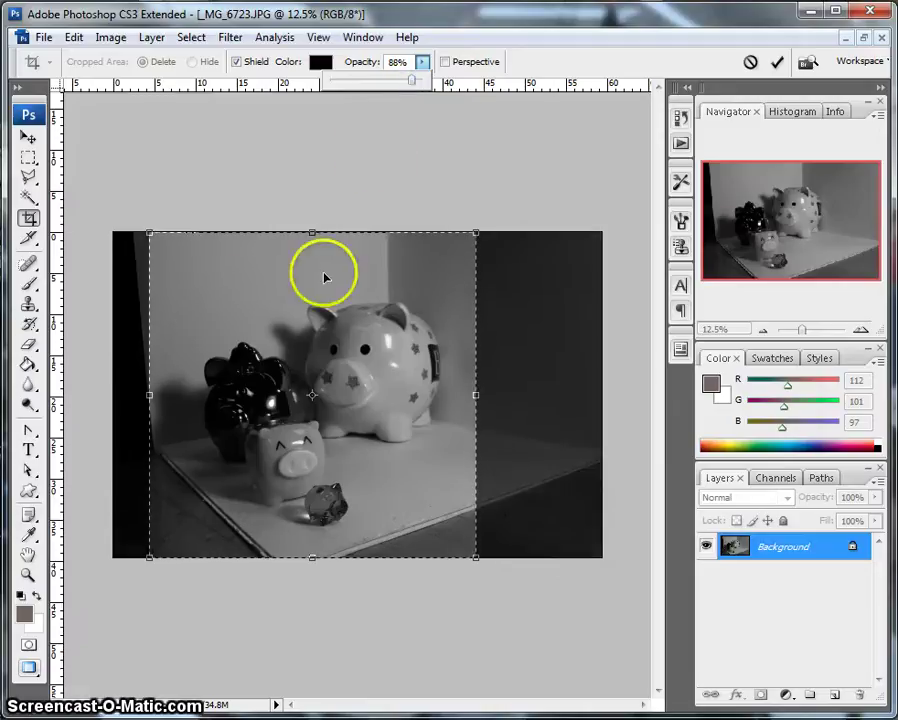
pyautogui.moveTo(227, 299)
pyautogui.mouseDown()
pyautogui.moveTo(240, 298)
pyautogui.moveTo(226, 296)
pyautogui.mouseUp()
pyautogui.moveTo(476, 556); pyautogui.dragTo(477, 540)
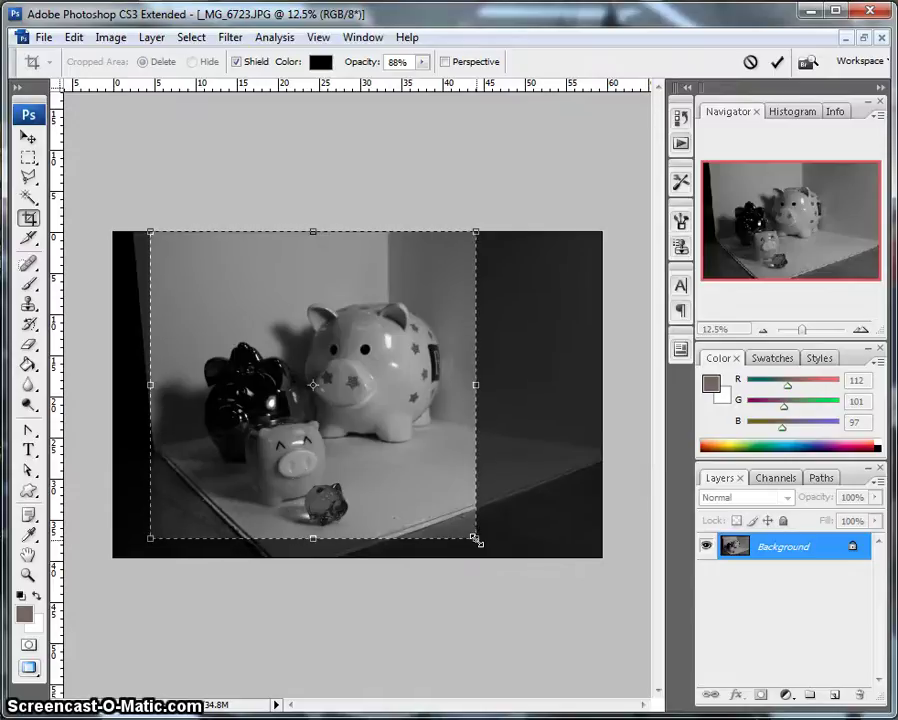
pyautogui.click(311, 230)
pyautogui.moveTo(311, 230)
pyautogui.mouseDown()
pyautogui.moveTo(310, 246)
pyautogui.moveTo(313, 230)
pyautogui.mouseUp()
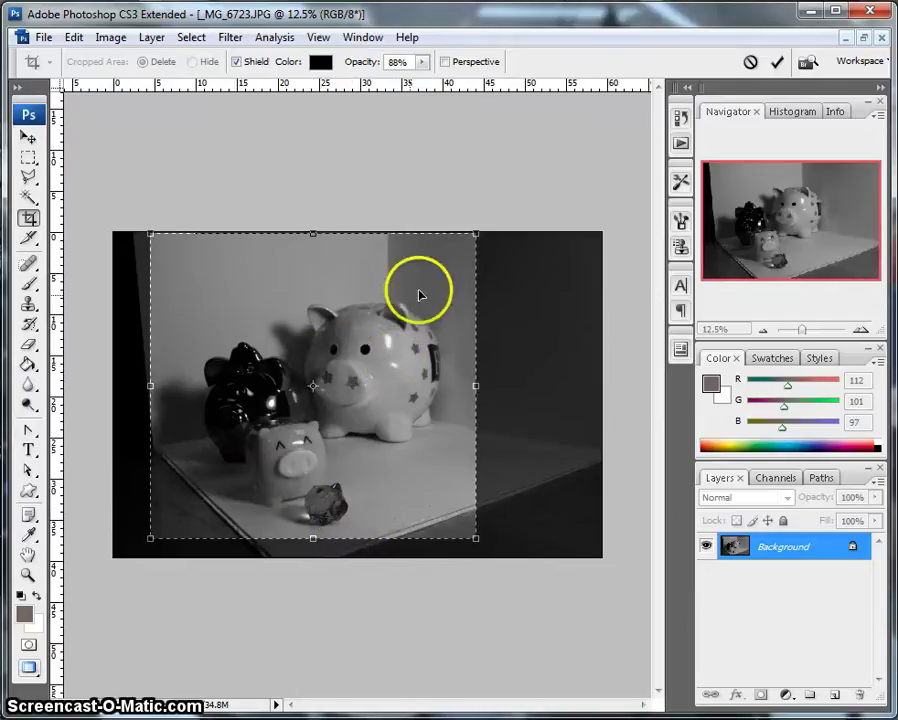
pyautogui.click(777, 63)
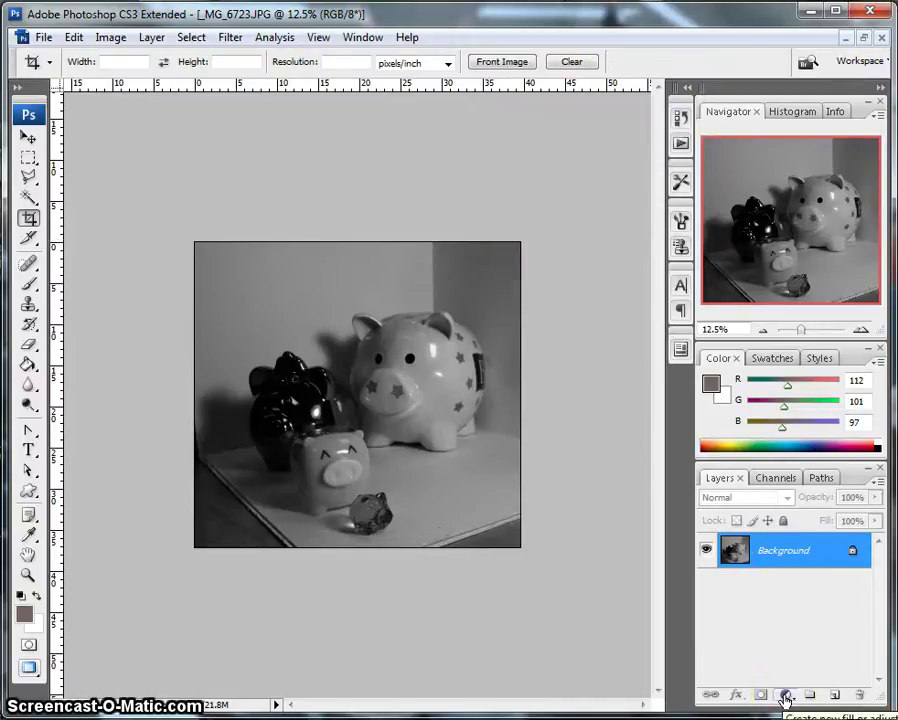
# Open the Layers panel's Create new fill or adjustment layer menu.
pyautogui.click(785, 697)
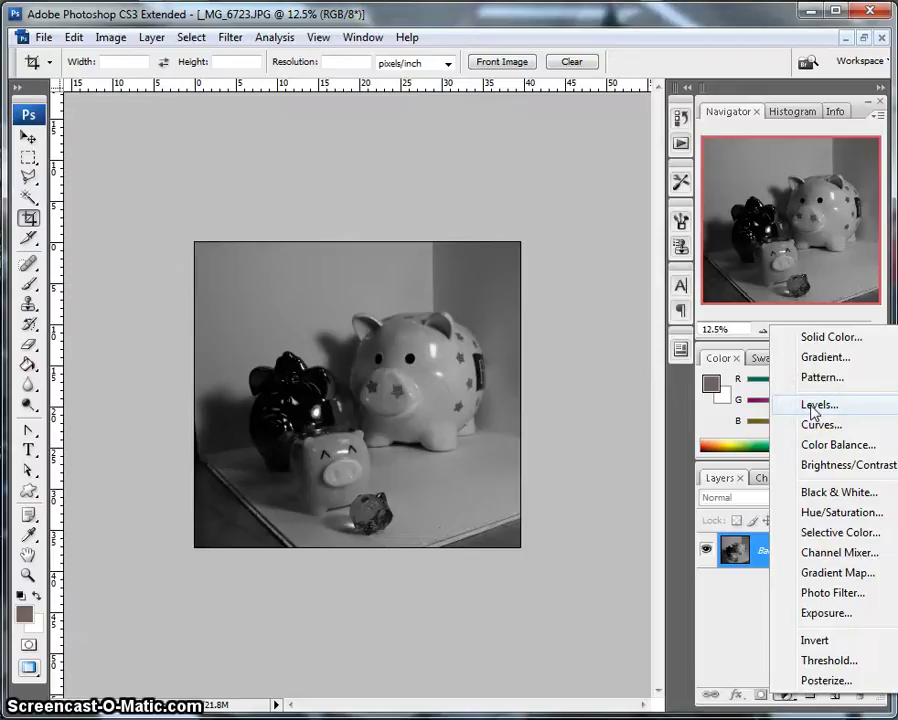
# Add a Levels adjustment layer with input levels 15, 1.60 and 226 and apply it.
pyautogui.click(814, 405)
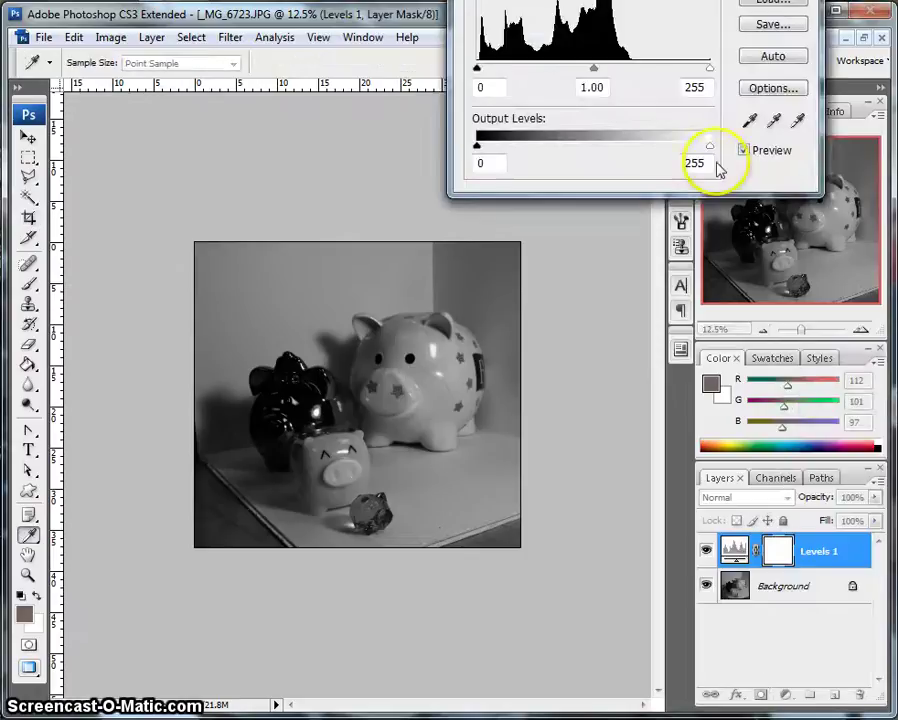
pyautogui.moveTo(620, 0); pyautogui.dragTo(680, 207)
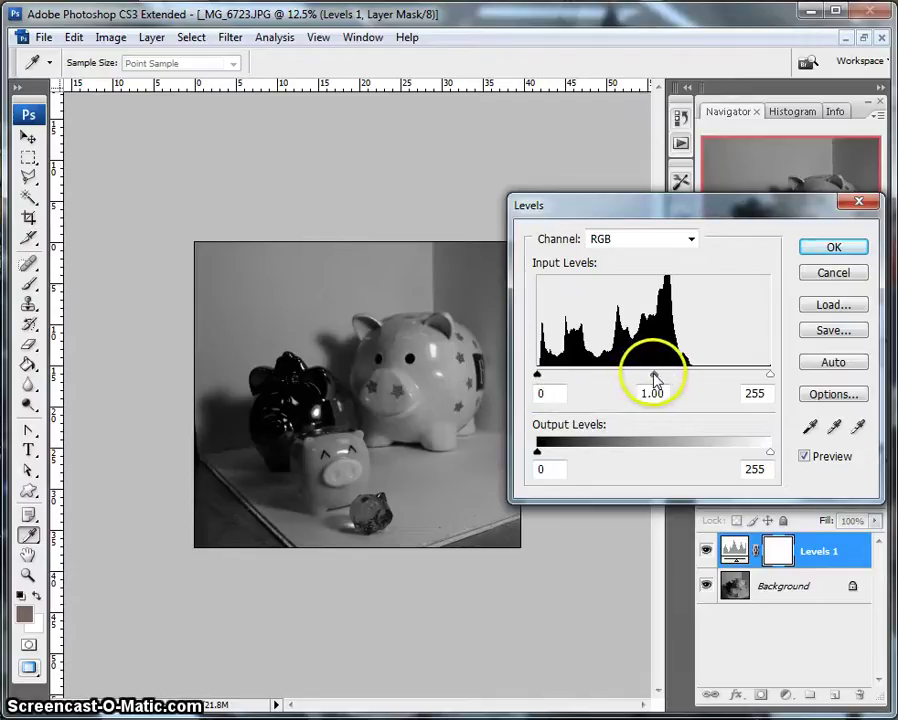
pyautogui.moveTo(654, 377)
pyautogui.mouseDown()
pyautogui.moveTo(587, 376)
pyautogui.moveTo(637, 377)
pyautogui.mouseUp()
pyautogui.moveTo(537, 374); pyautogui.dragTo(549, 376)
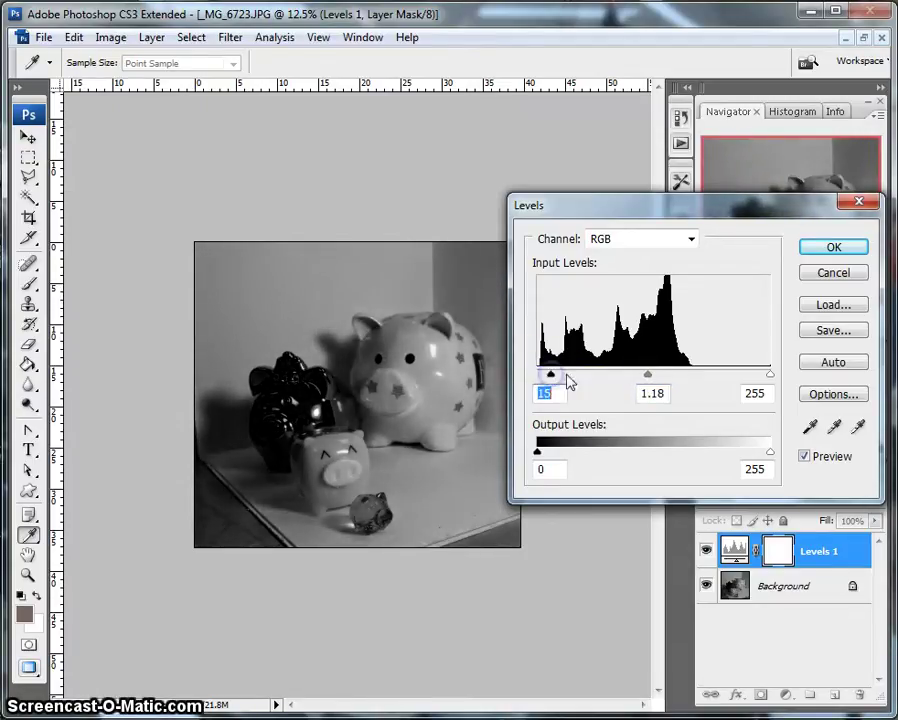
pyautogui.moveTo(772, 376); pyautogui.dragTo(744, 378)
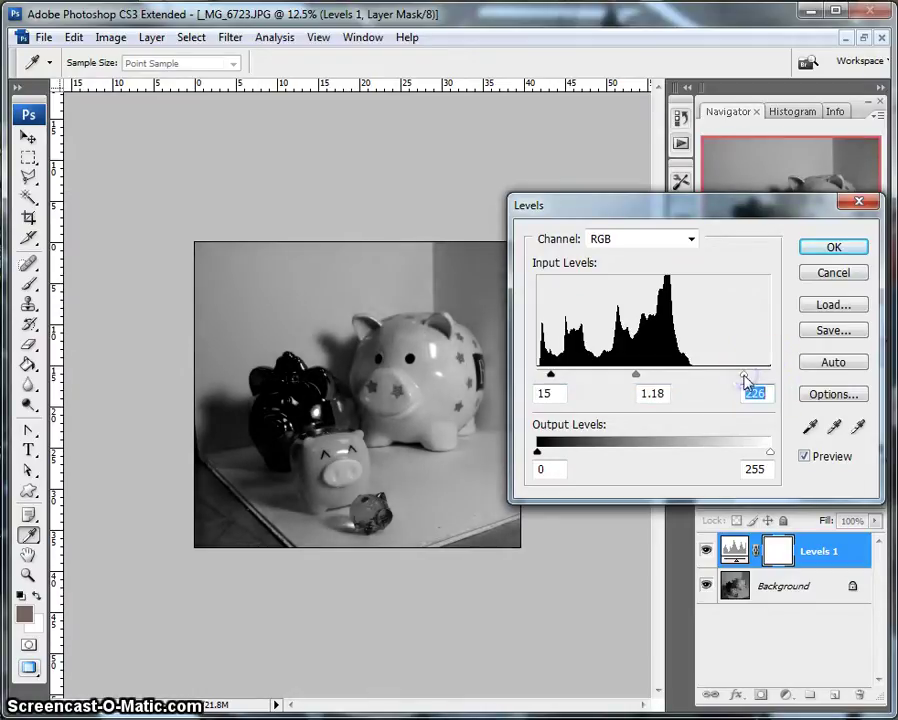
pyautogui.click(636, 378)
pyautogui.moveTo(636, 378); pyautogui.dragTo(617, 382)
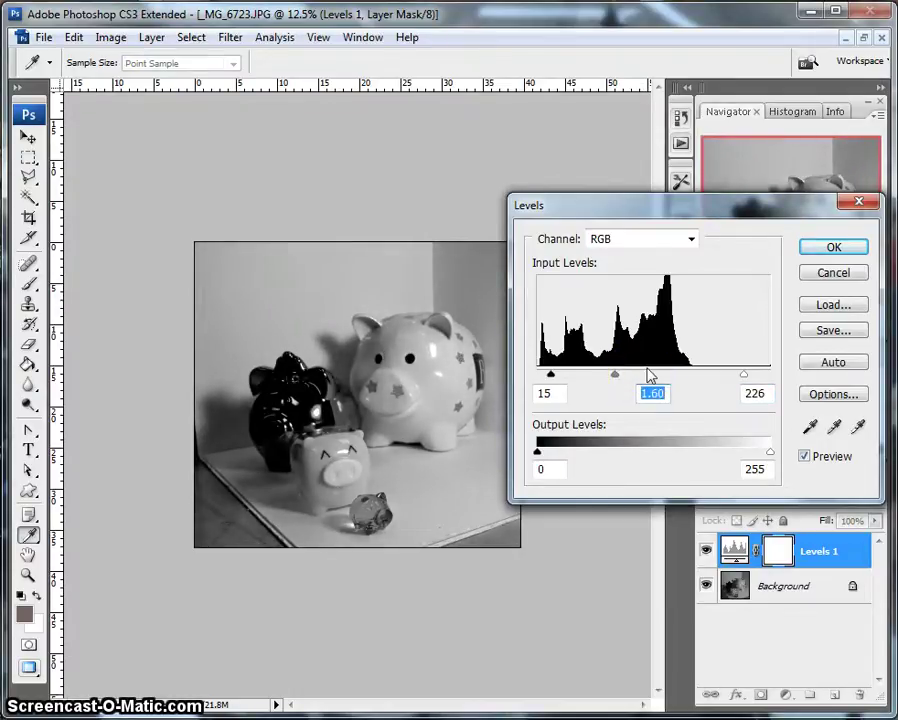
pyautogui.click(827, 247)
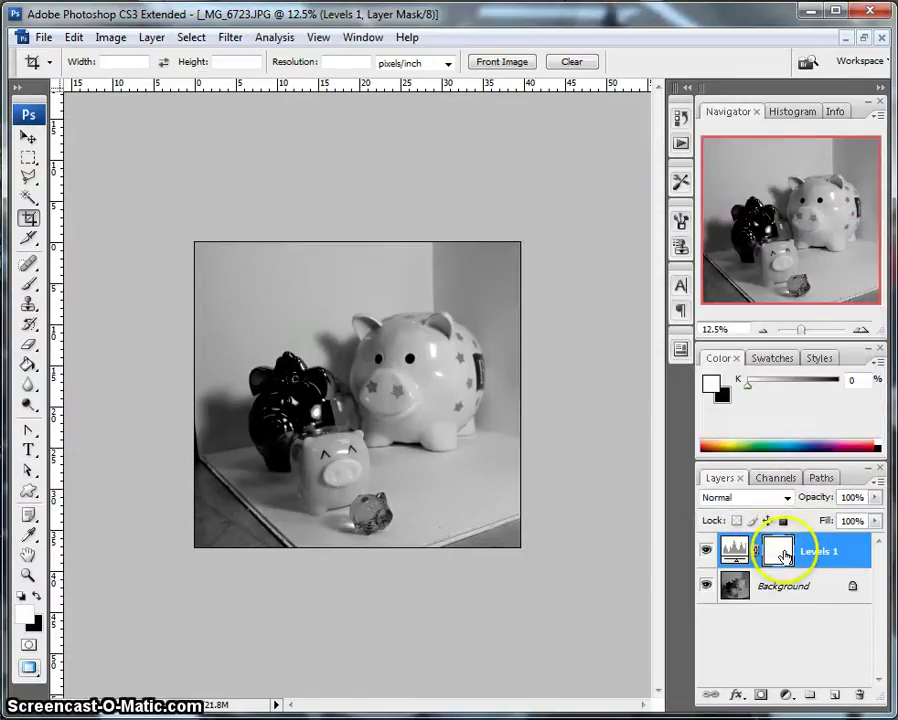
# Toggle Levels 1 visibility for a before/after comparison, then flatten the image via Layer > Flatten Image.
pyautogui.click(706, 550)
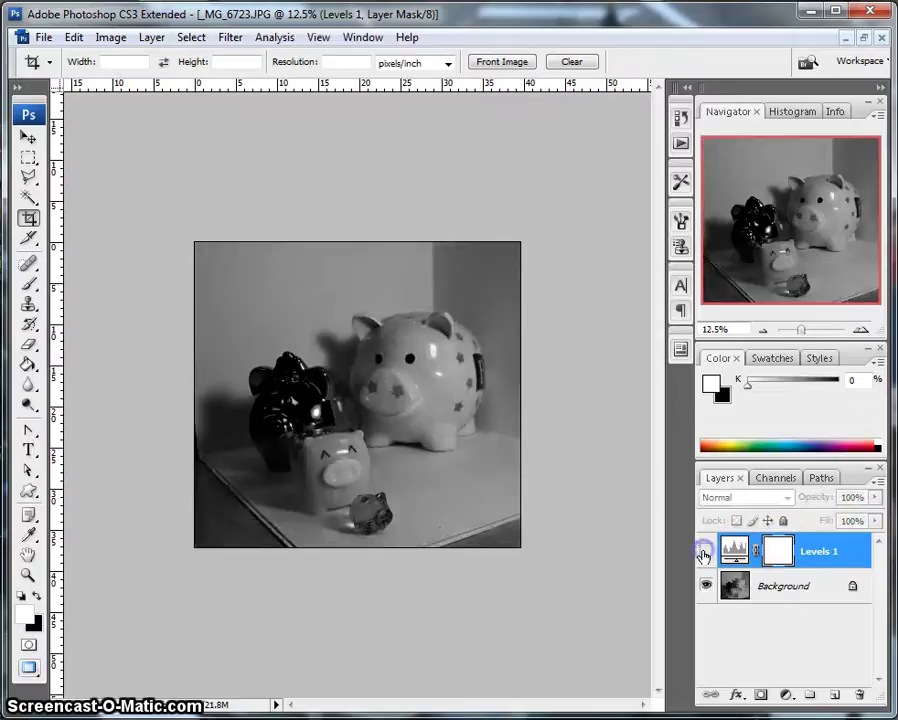
pyautogui.click(705, 551)
pyautogui.click(705, 551)
pyautogui.click(705, 551)
pyautogui.click(705, 551)
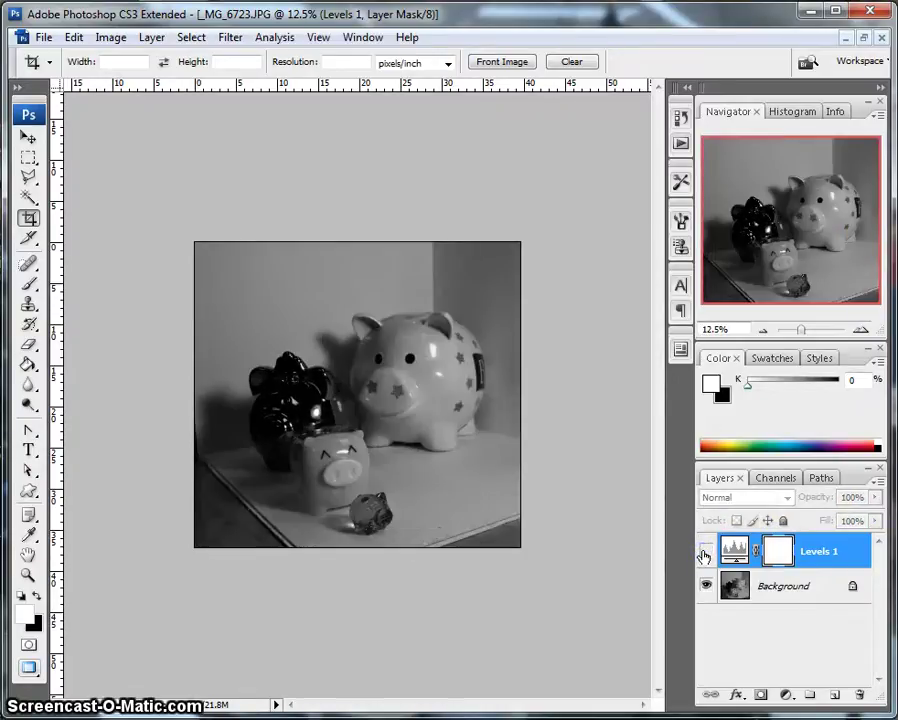
pyautogui.click(705, 551)
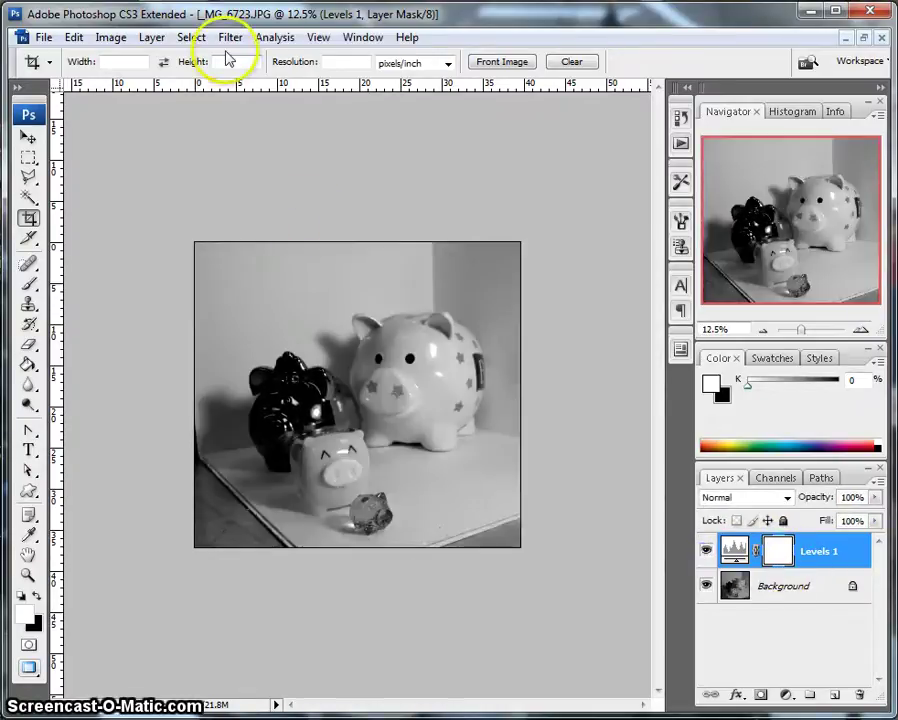
pyautogui.click(151, 37)
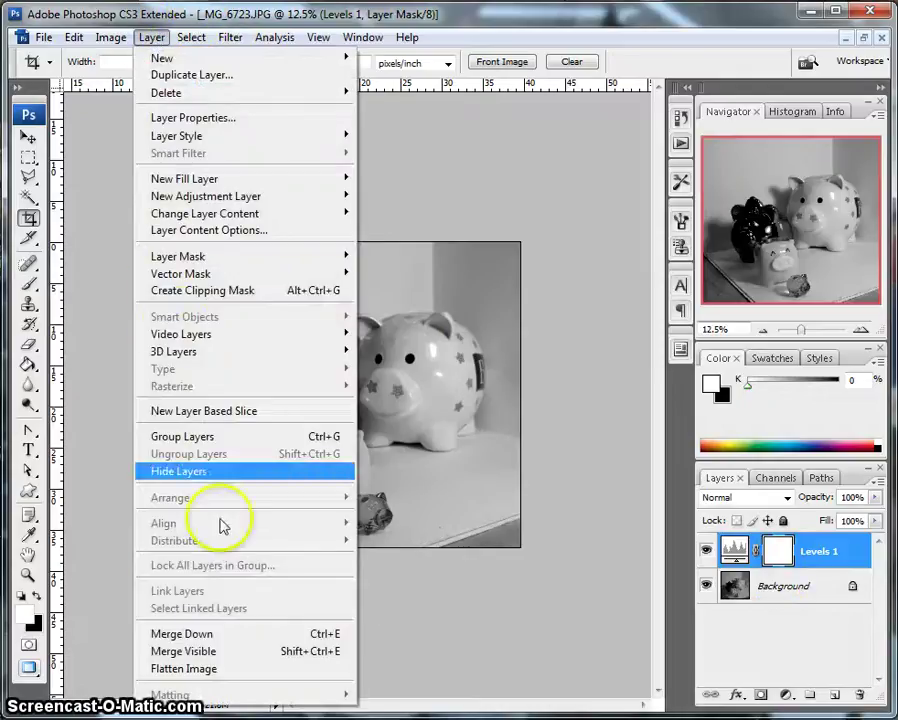
pyautogui.click(212, 669)
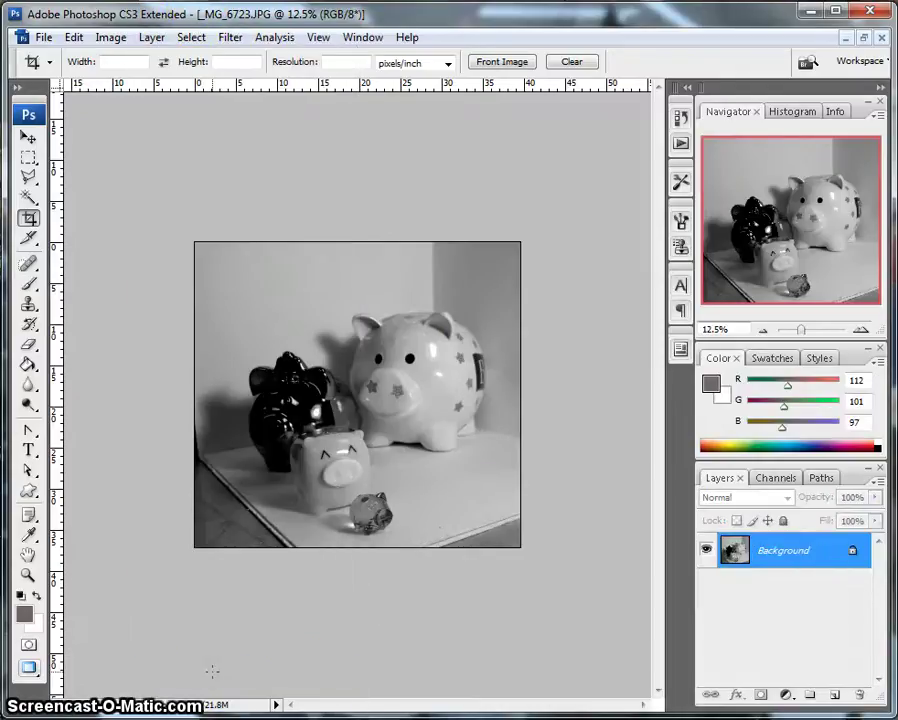
# Start Save As and choose the teachers network drive (H:) as the save location.
pyautogui.click(44, 38)
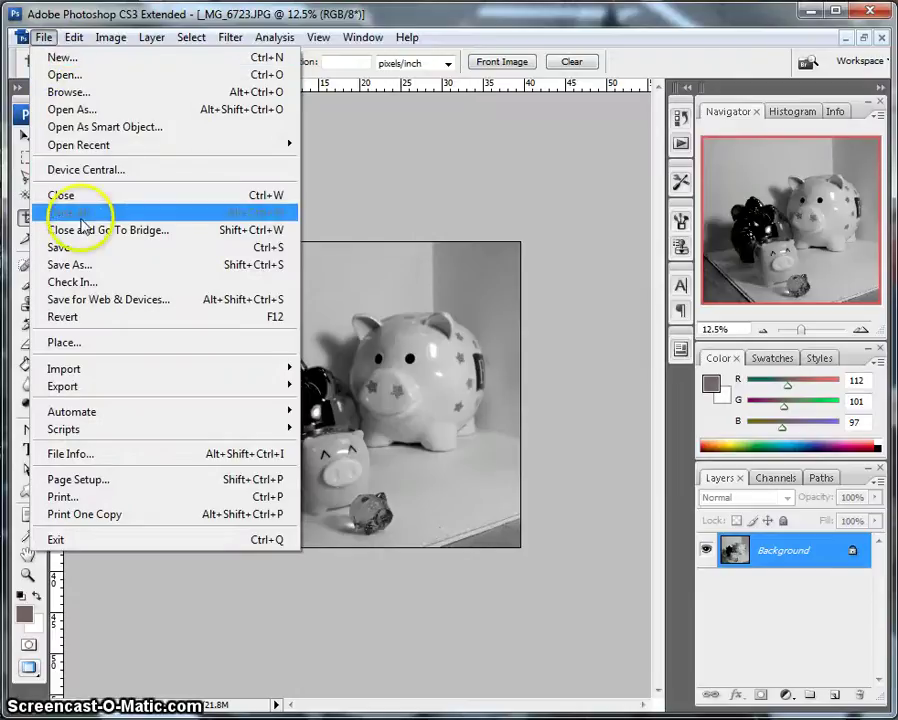
pyautogui.click(76, 265)
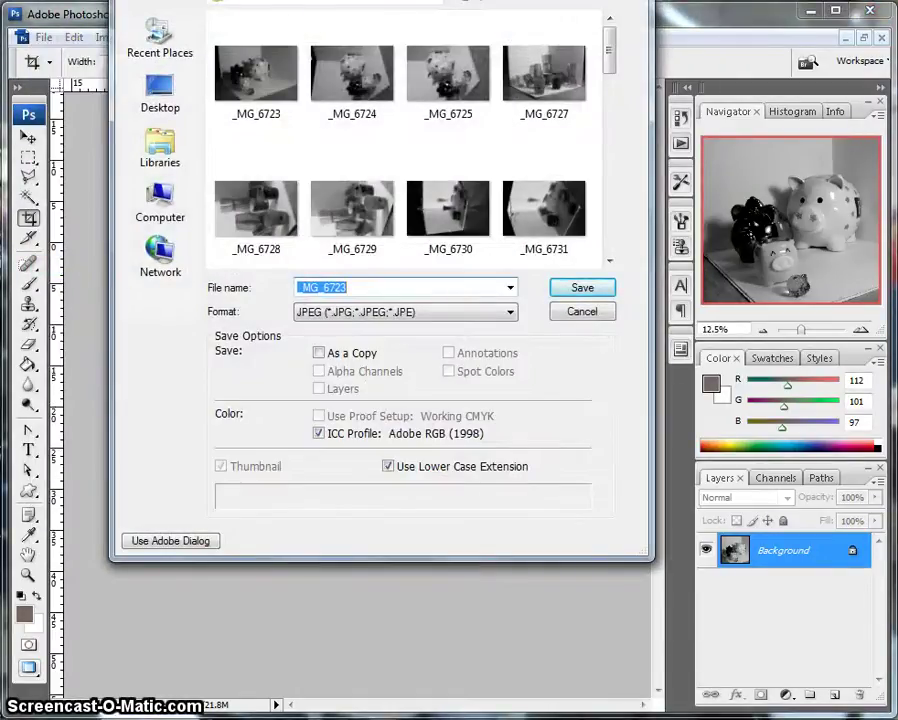
pyautogui.moveTo(298, 2); pyautogui.dragTo(292, 78)
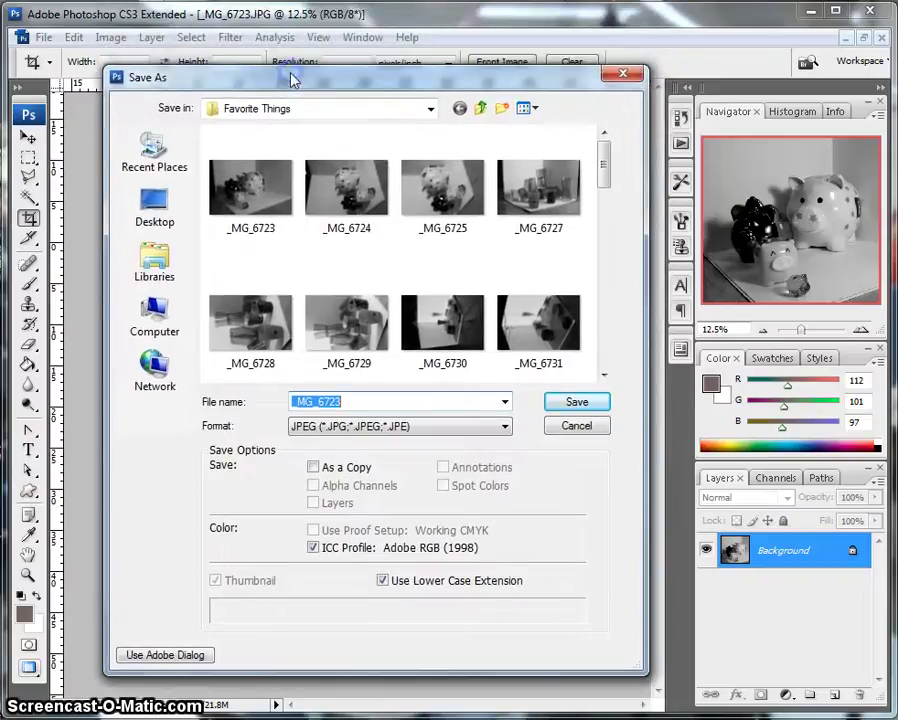
pyautogui.click(170, 328)
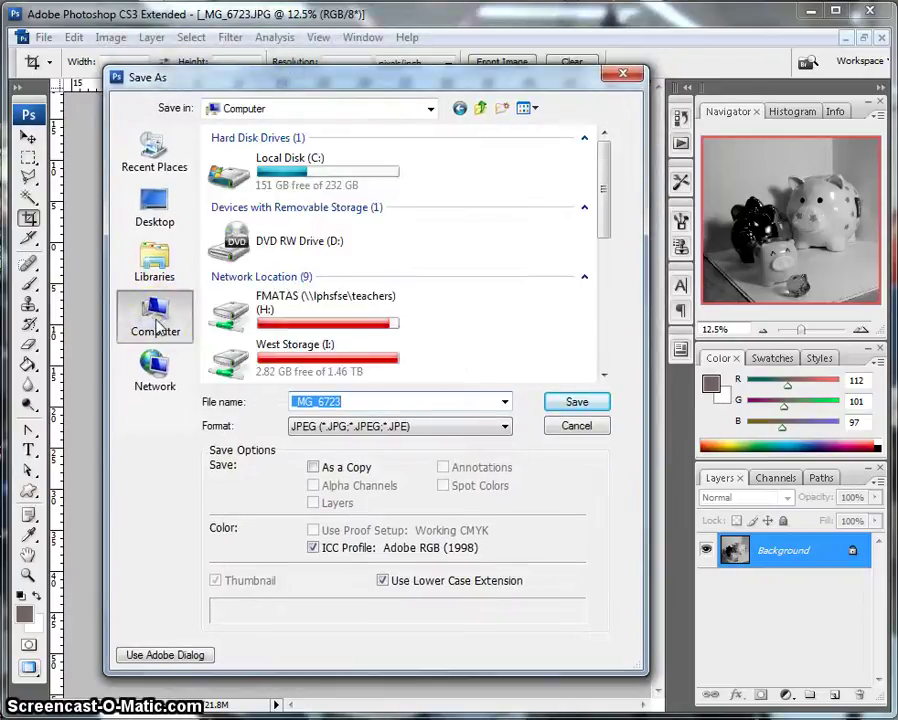
pyautogui.doubleClick(265, 310)
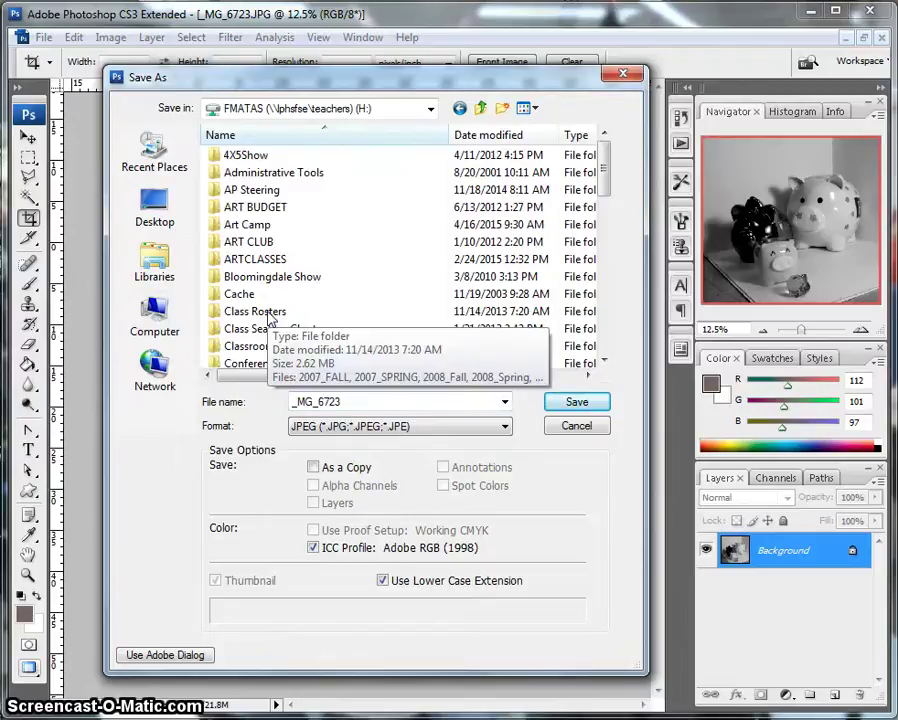
# Save the photo as JPEG _MG_6723, confirming the save prompts.
pyautogui.click(348, 403)
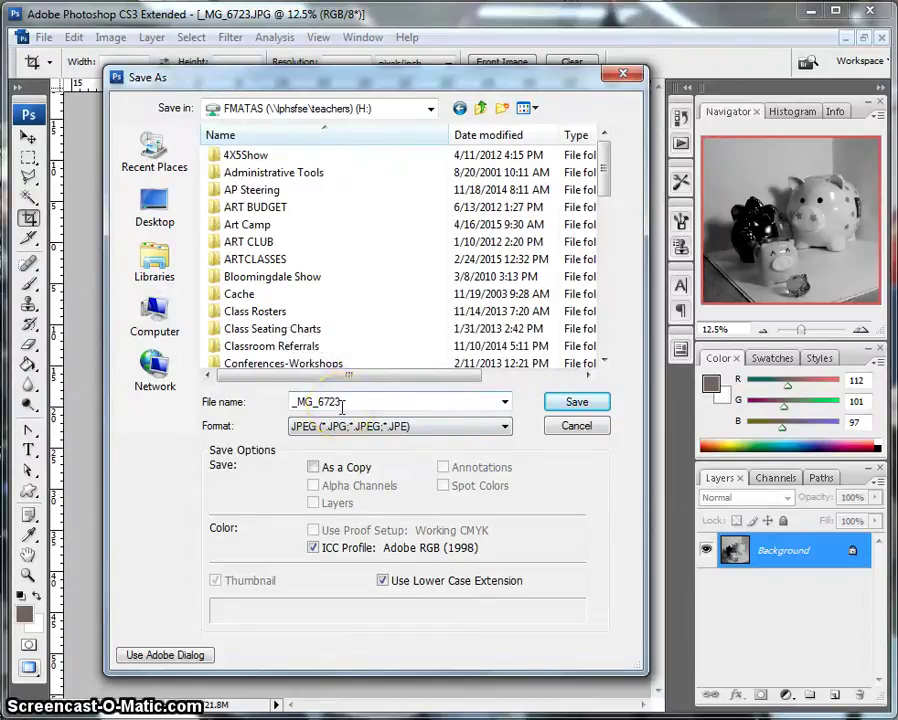
pyautogui.click(574, 405)
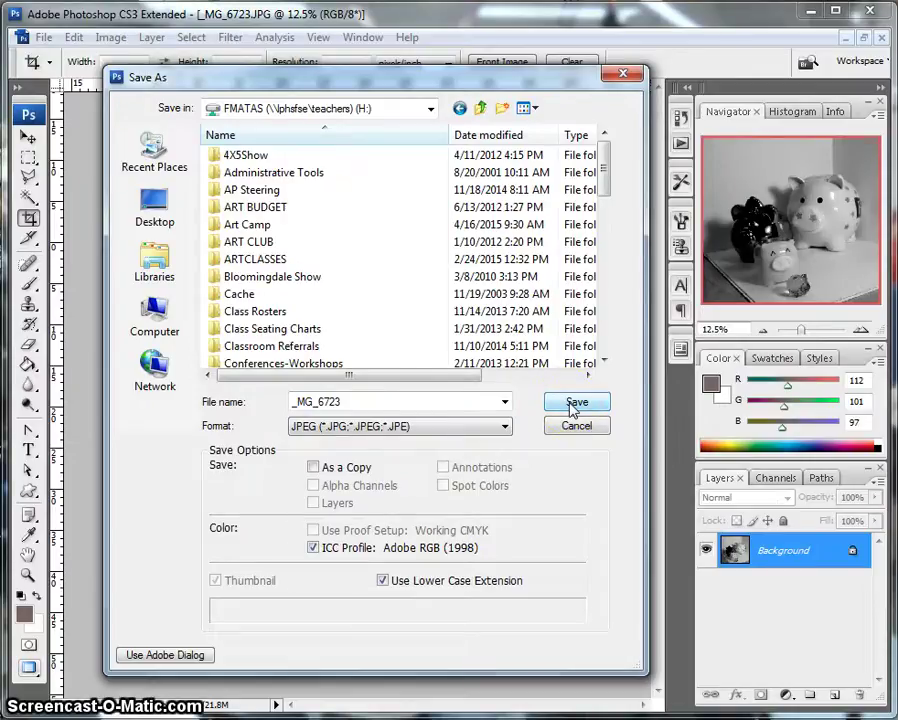
pyautogui.click(576, 408)
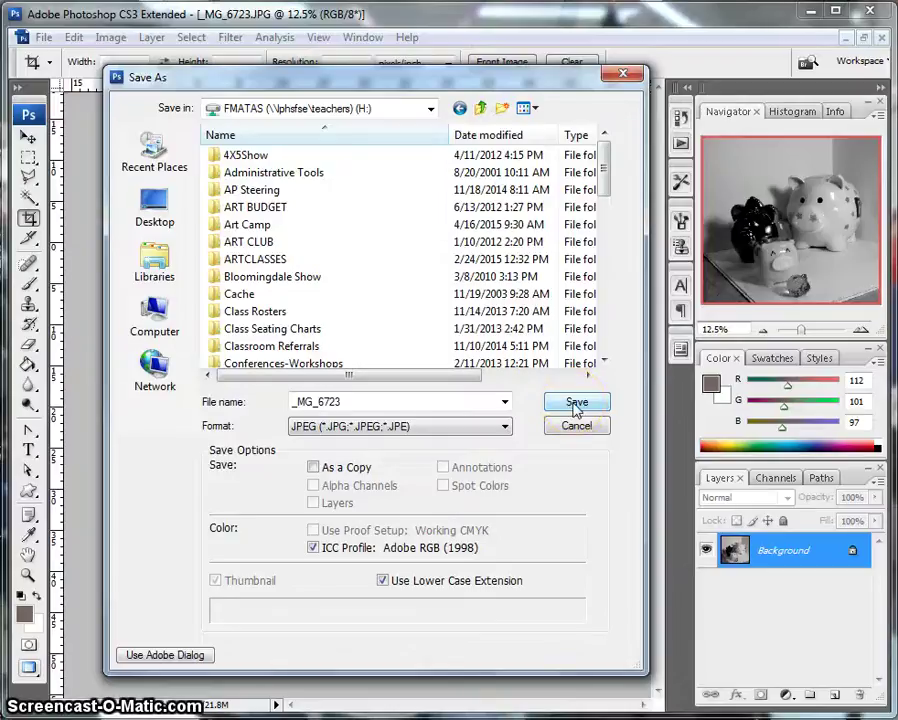
pyautogui.click(572, 427)
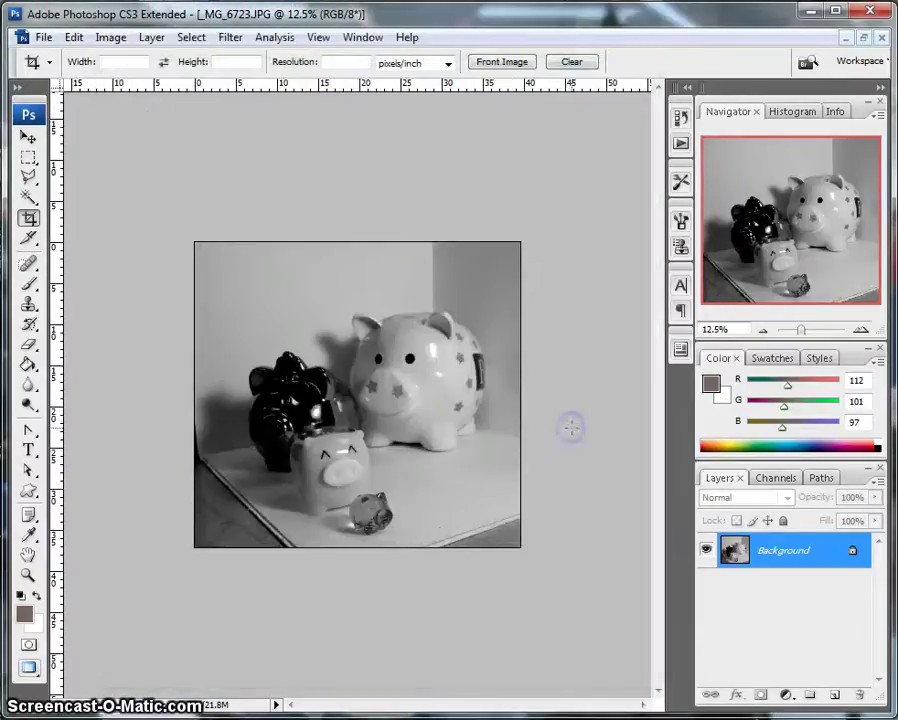
pyautogui.click(359, 204)
pyautogui.click(44, 37)
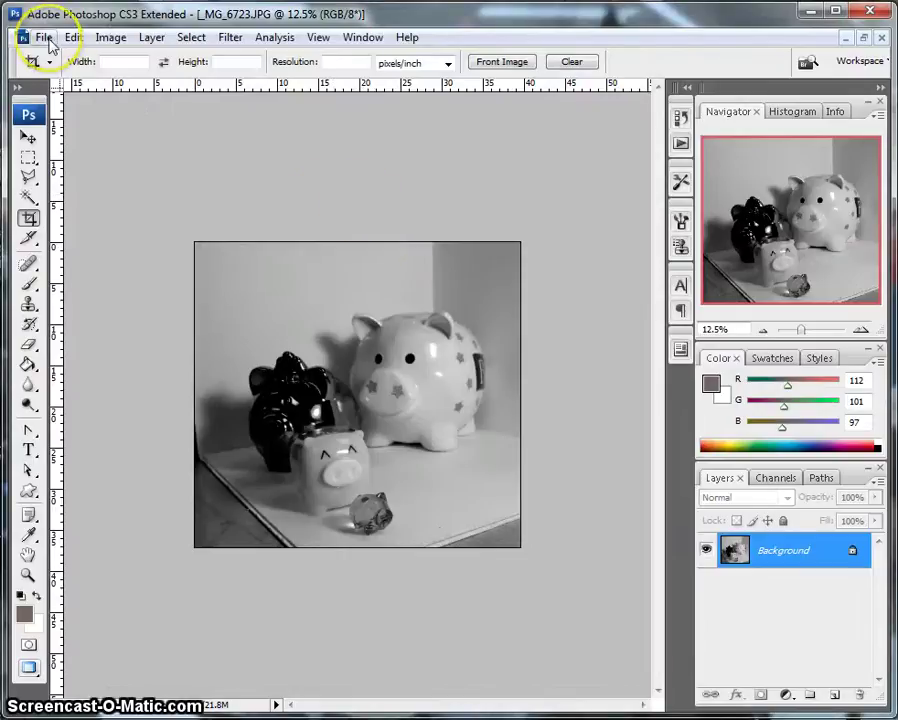
pyautogui.click(58, 662)
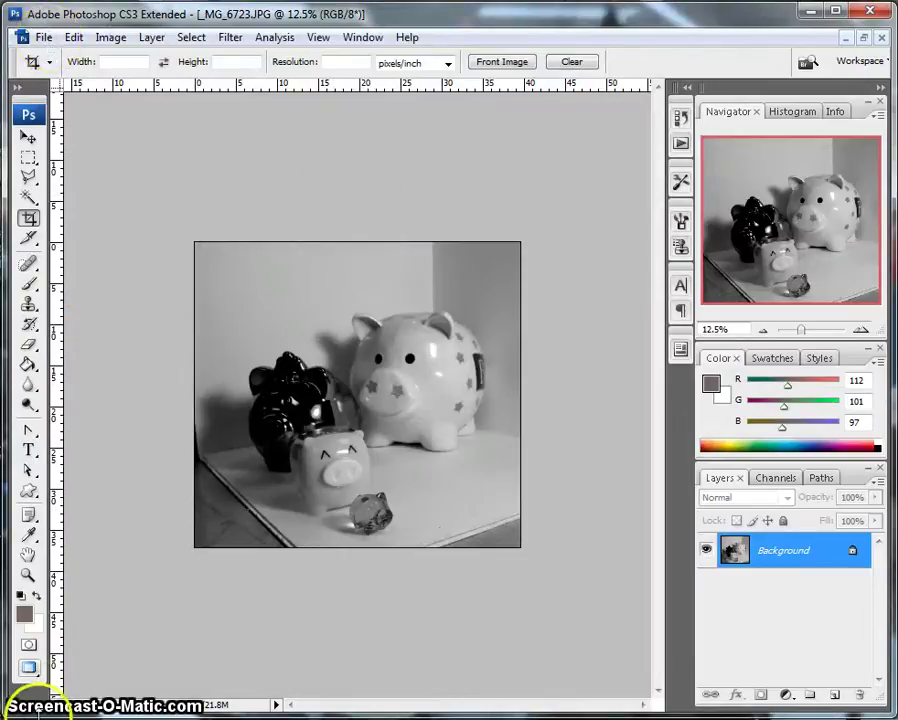